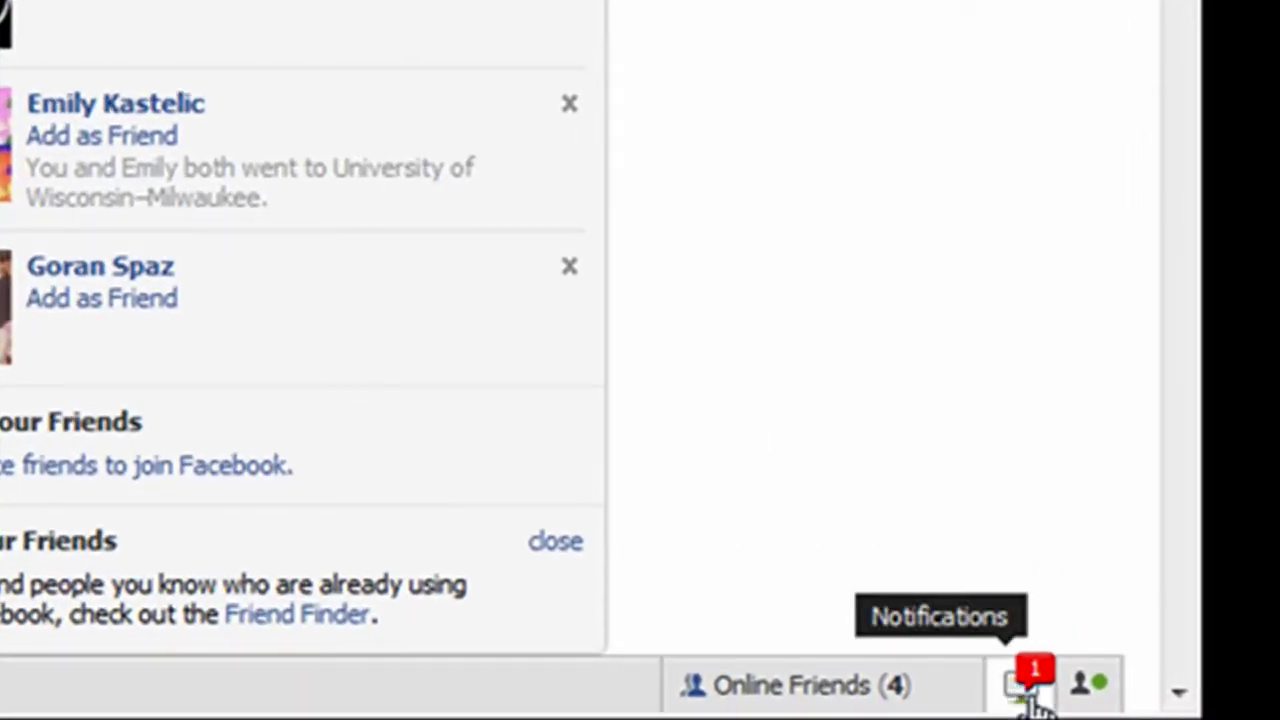
# - Glance at the notifications, then open the profile's Photos tab listing both albums
pyautogui.click(1032, 692)
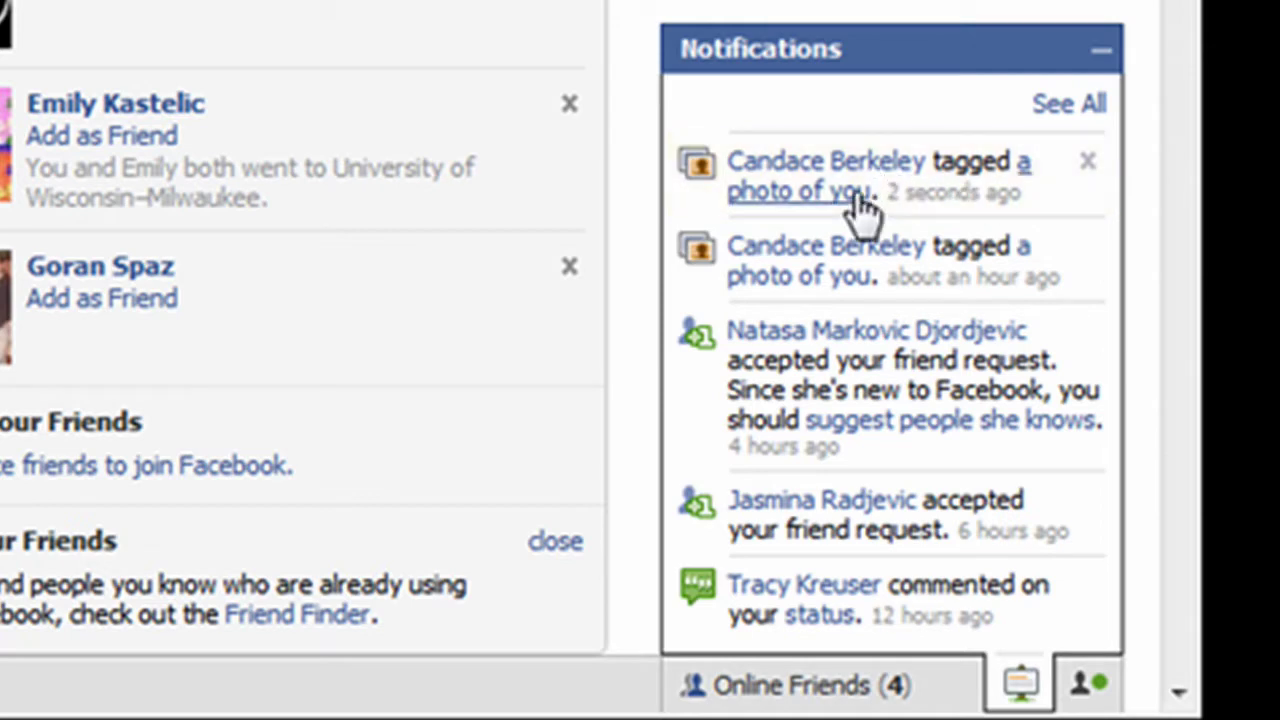
pyautogui.click(1100, 50)
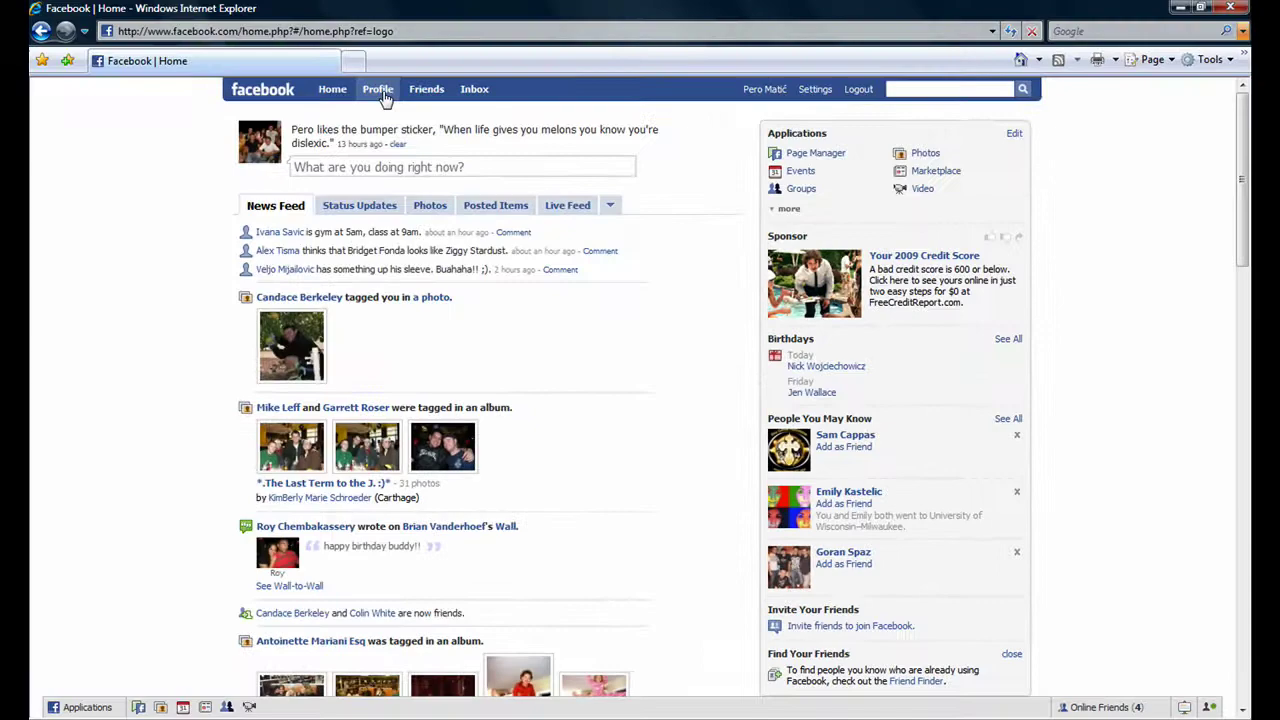
pyautogui.click(380, 90)
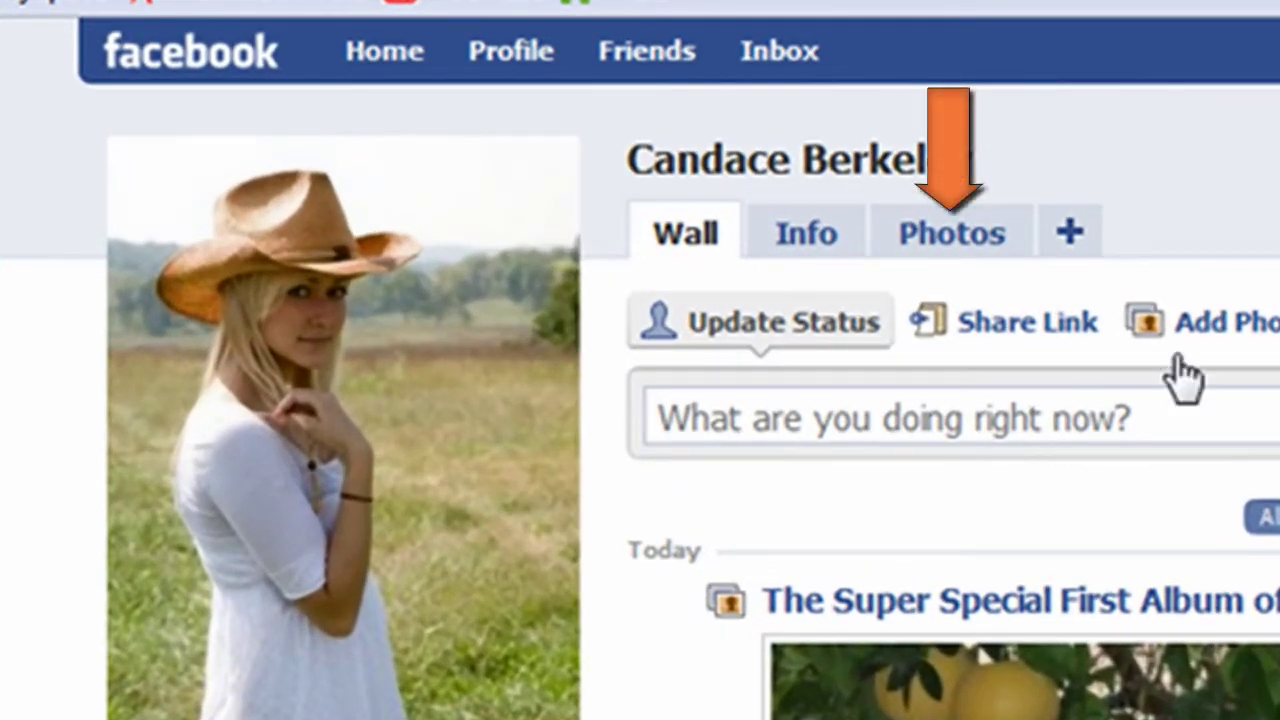
pyautogui.click(990, 255)
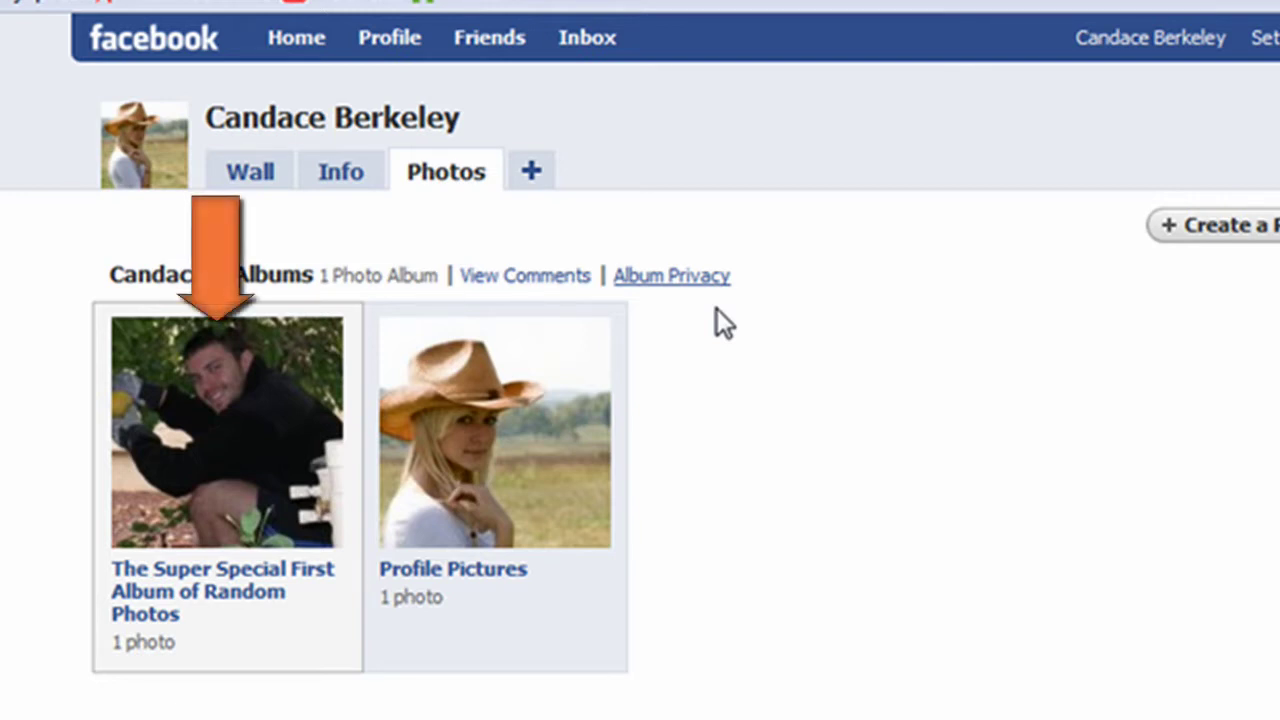
# - Open the only photo in 'The Super Special First Album of Random Photos'
pyautogui.click(292, 514)
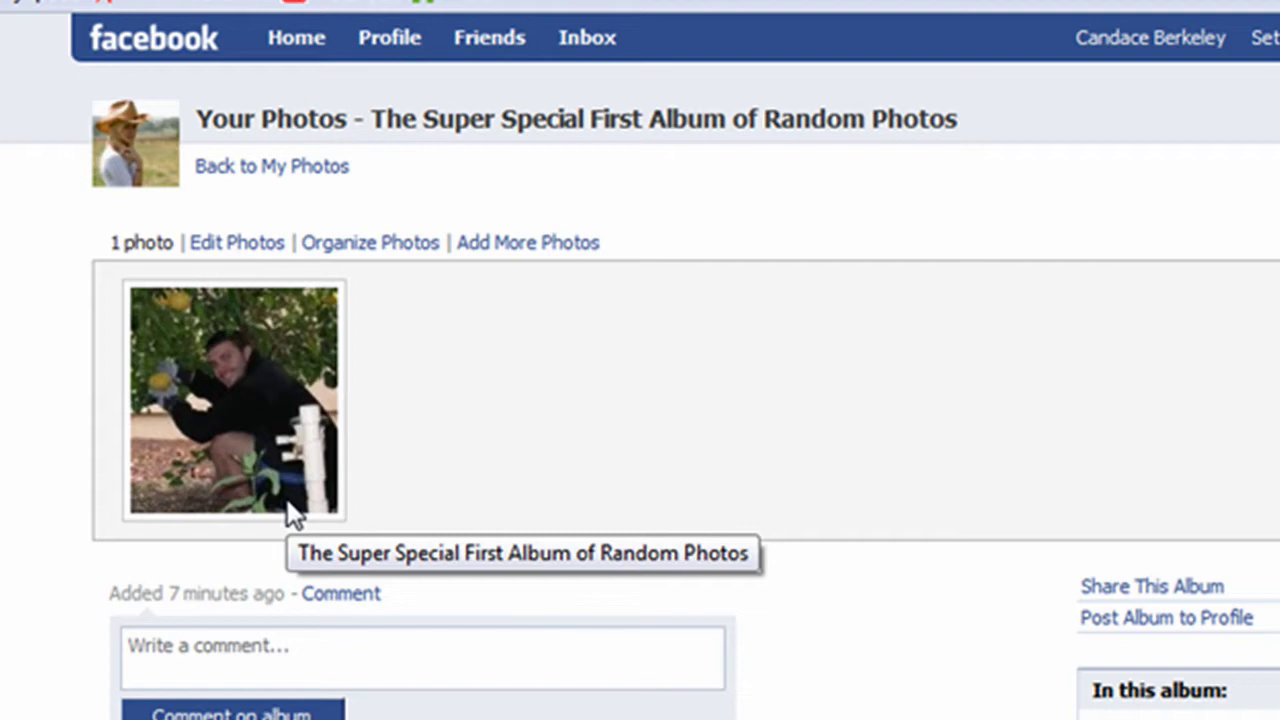
pyautogui.click(286, 463)
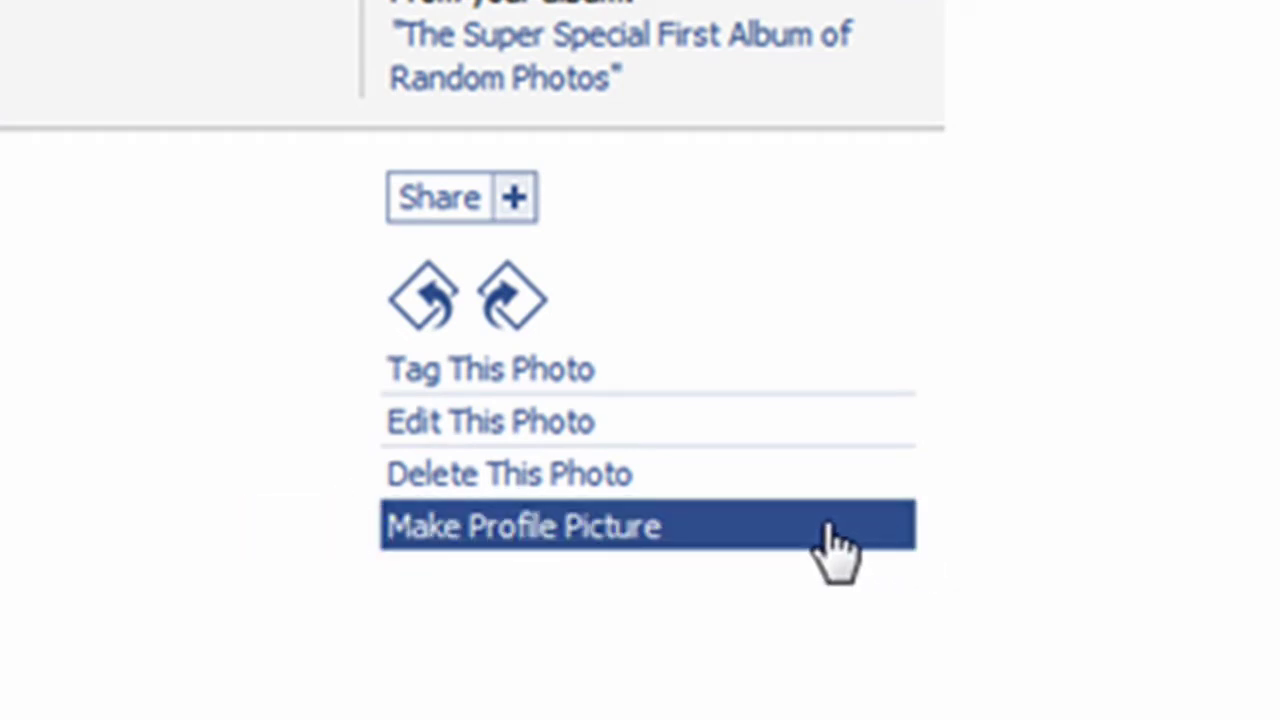
# - Start making the man-under-the-fruit-tree photo the profile picture
pyautogui.click(836, 548)
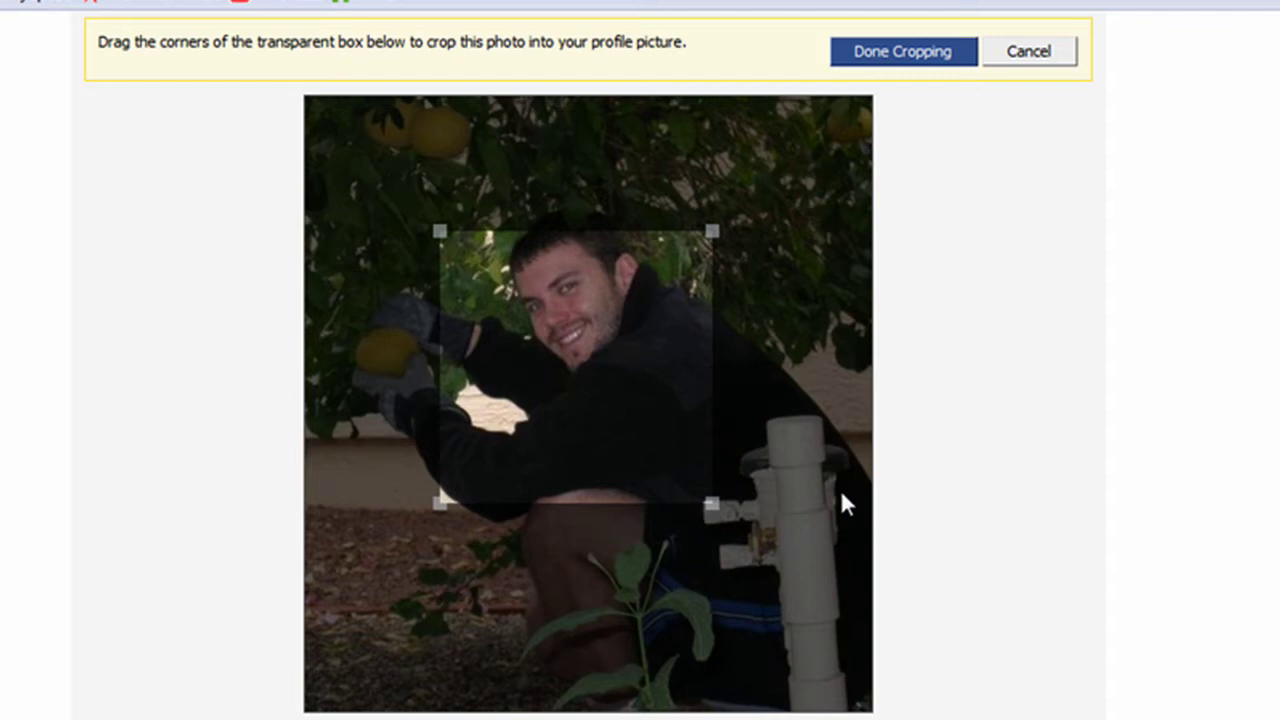
# - Stretch the crop area over the whole photo and set it as the profile picture
pyautogui.moveTo(603, 337); pyautogui.dragTo(417, 197)
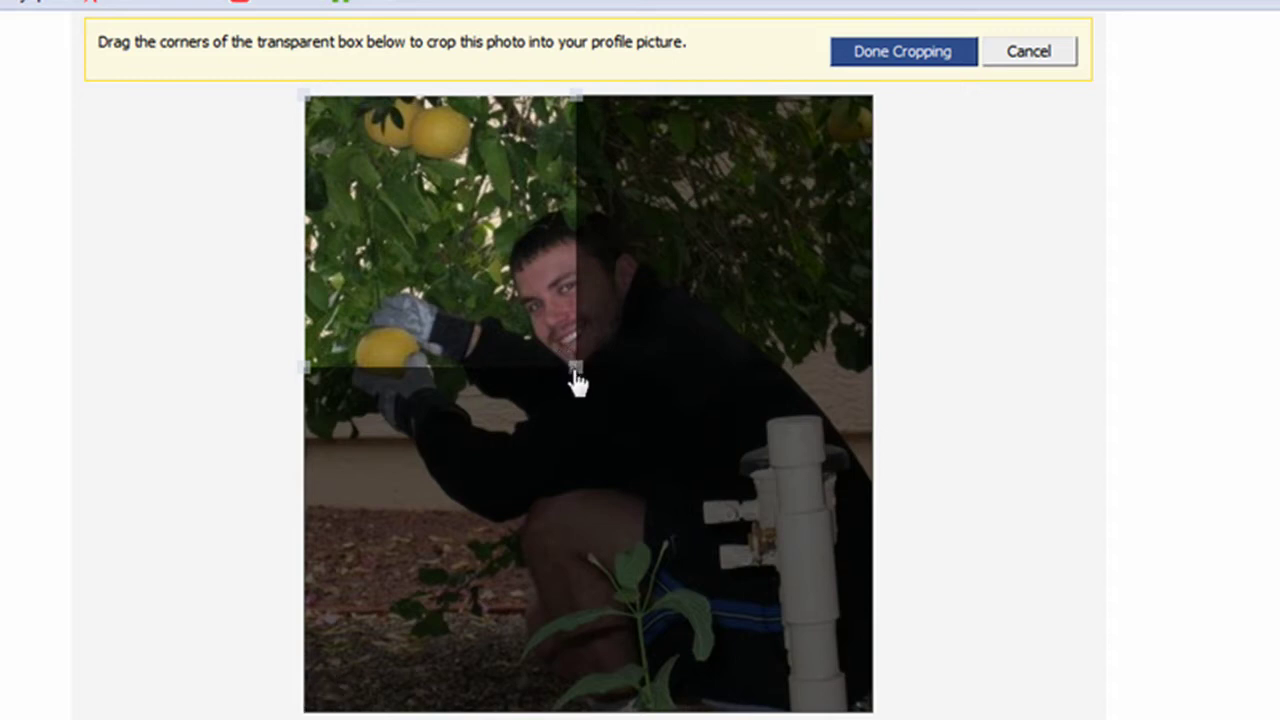
pyautogui.moveTo(576, 370); pyautogui.dragTo(862, 704)
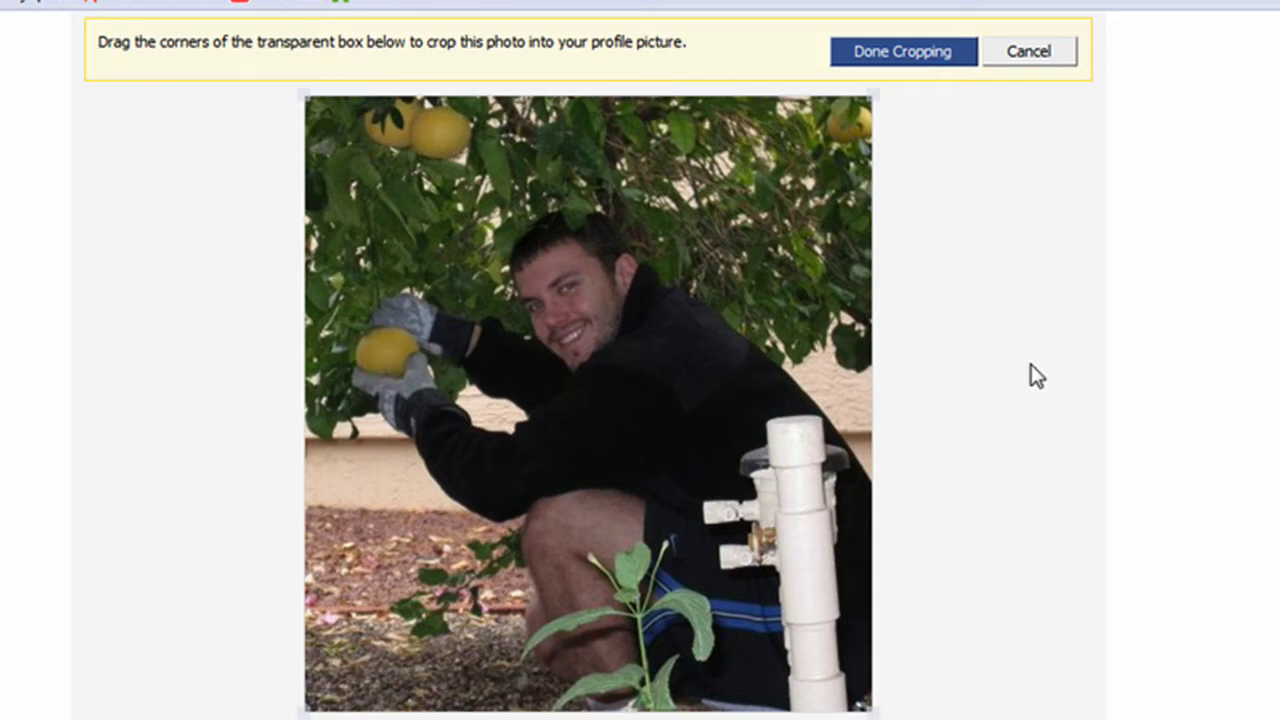
pyautogui.click(955, 68)
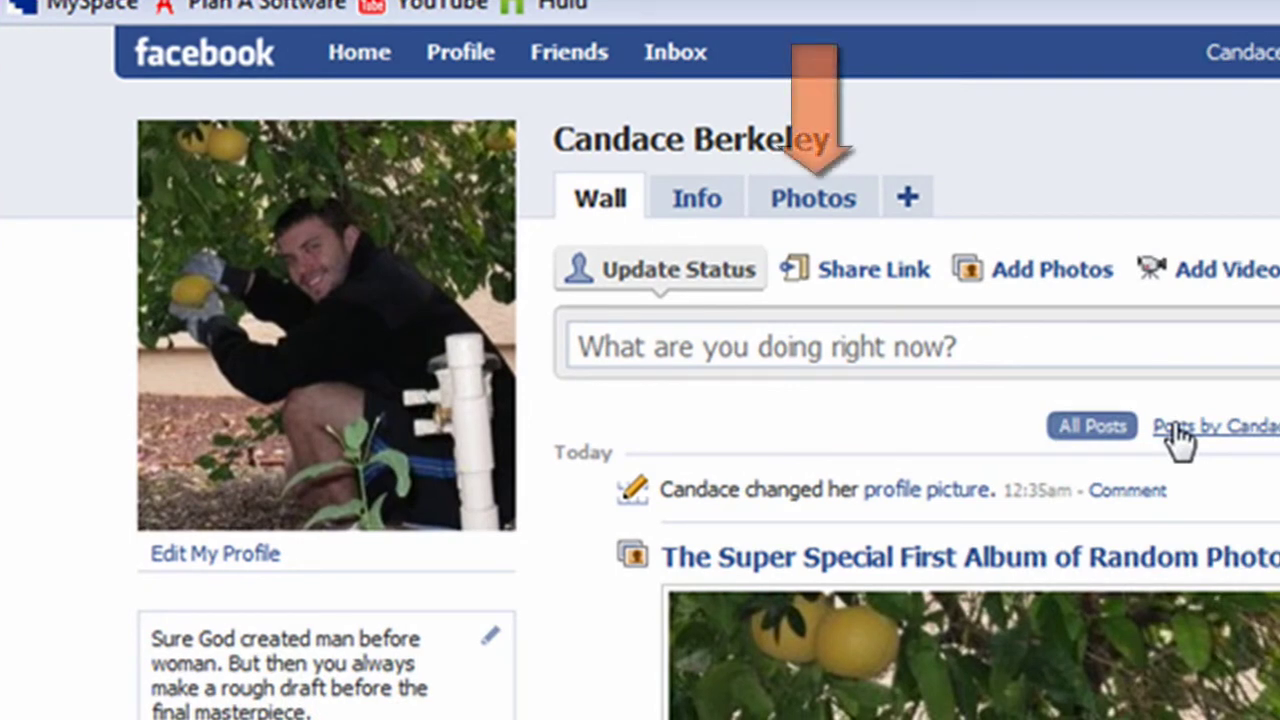
# - Open the cowboy-hat woman photo from the Profile Pictures album
pyautogui.click(850, 215)
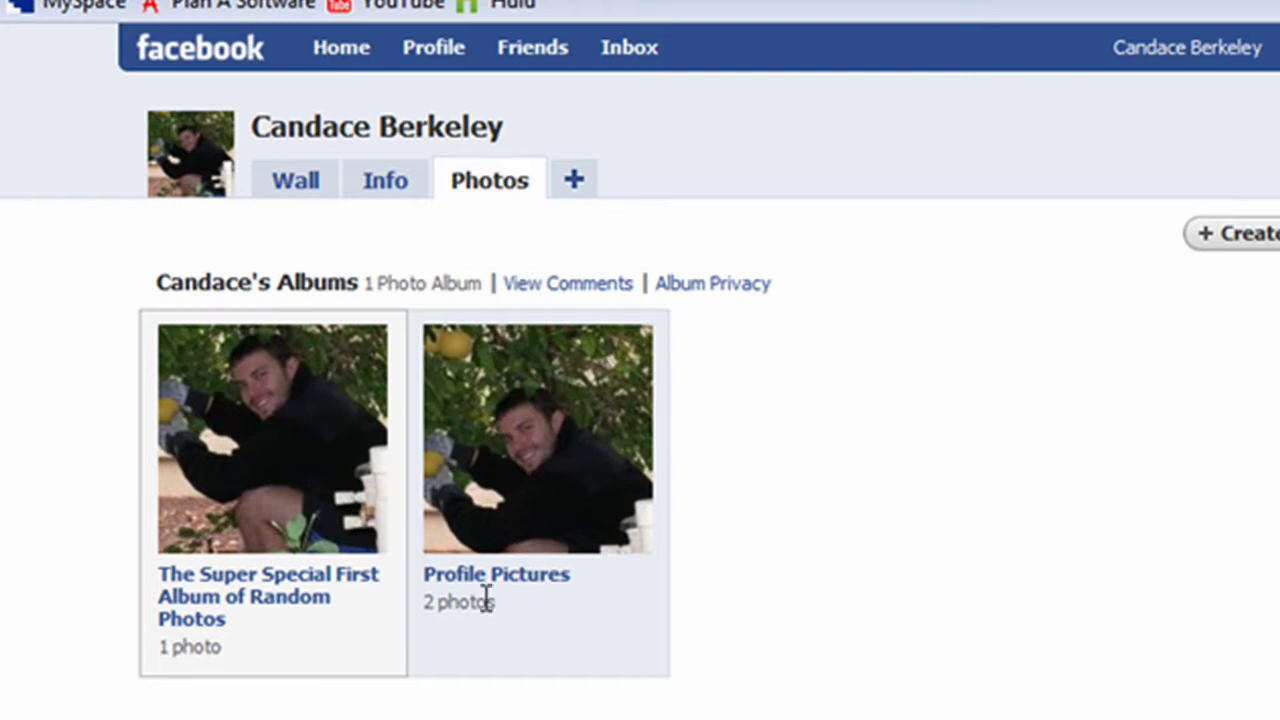
pyautogui.click(608, 474)
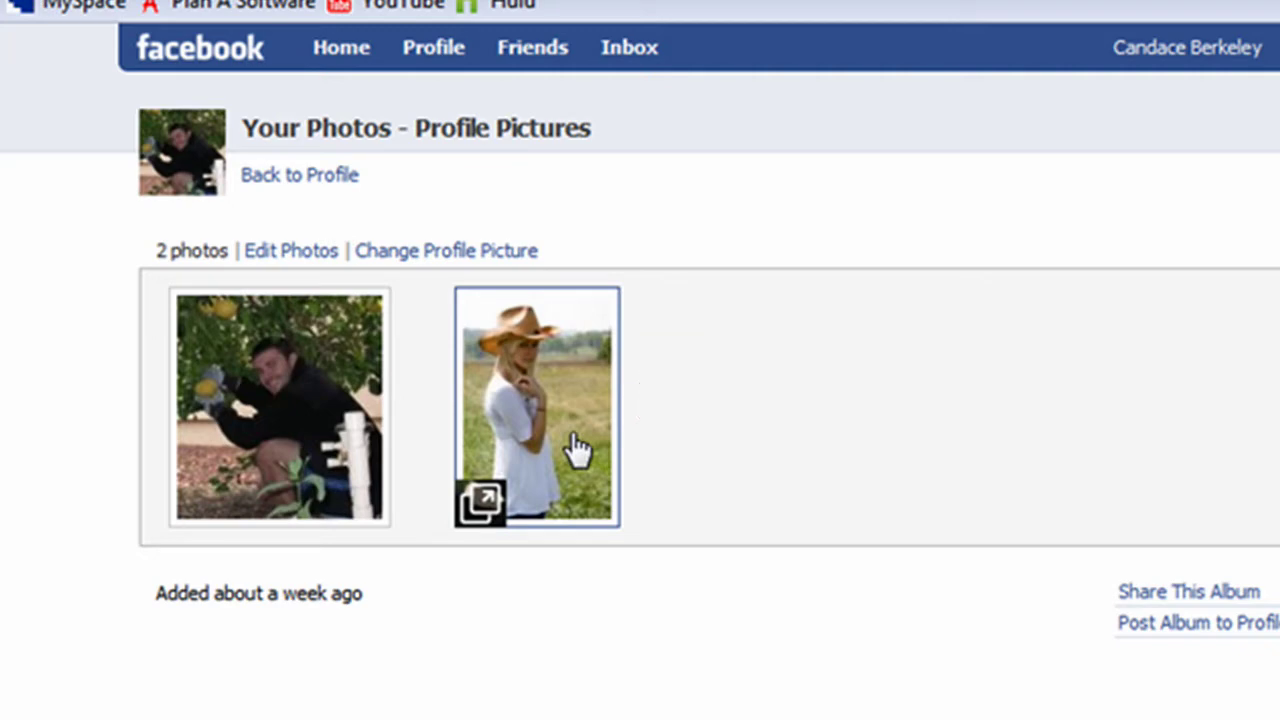
pyautogui.click(575, 440)
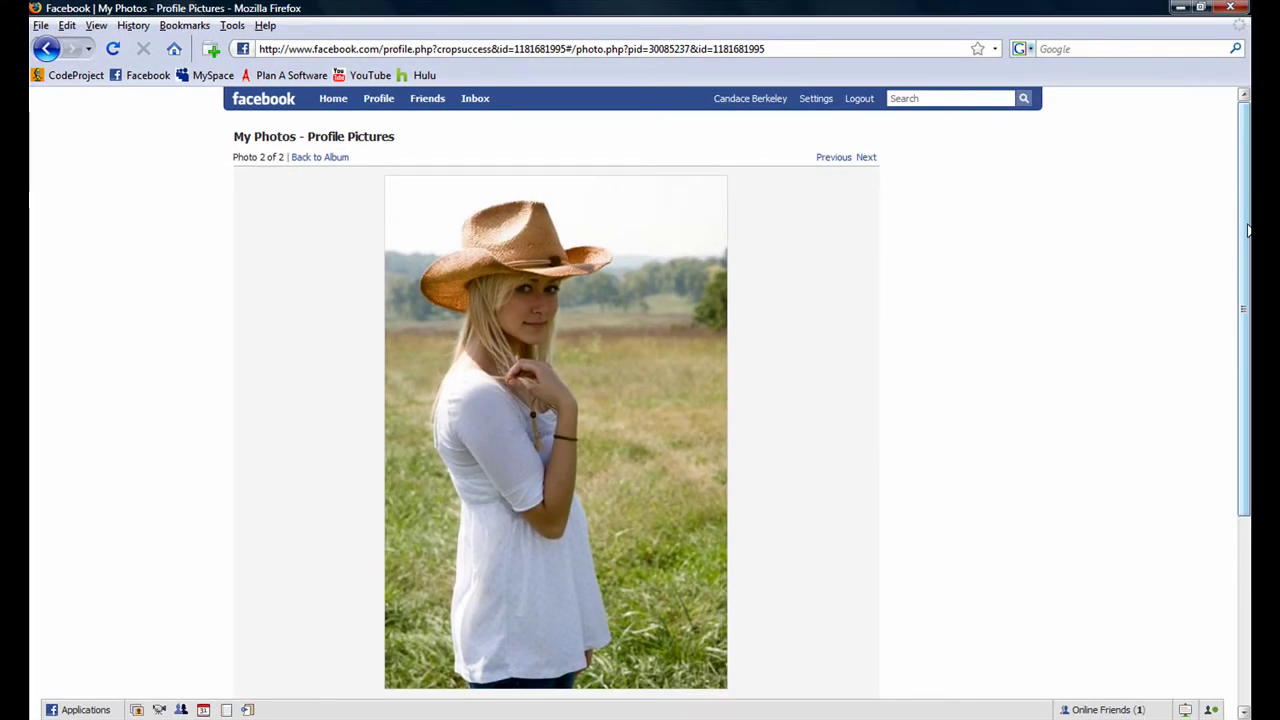
pyautogui.moveTo(1248, 230); pyautogui.dragTo(1248, 300)
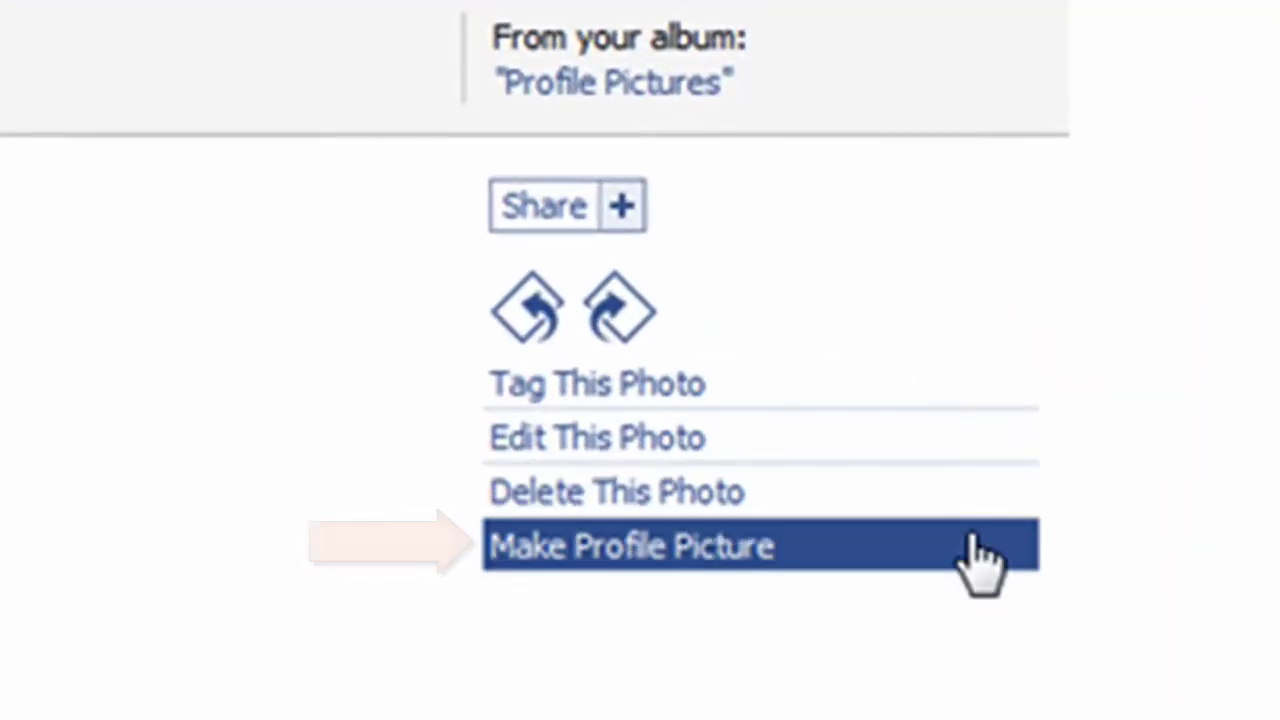
# - Make the cowboy-hat woman photo the profile picture again and confirm the switch
pyautogui.click(980, 557)
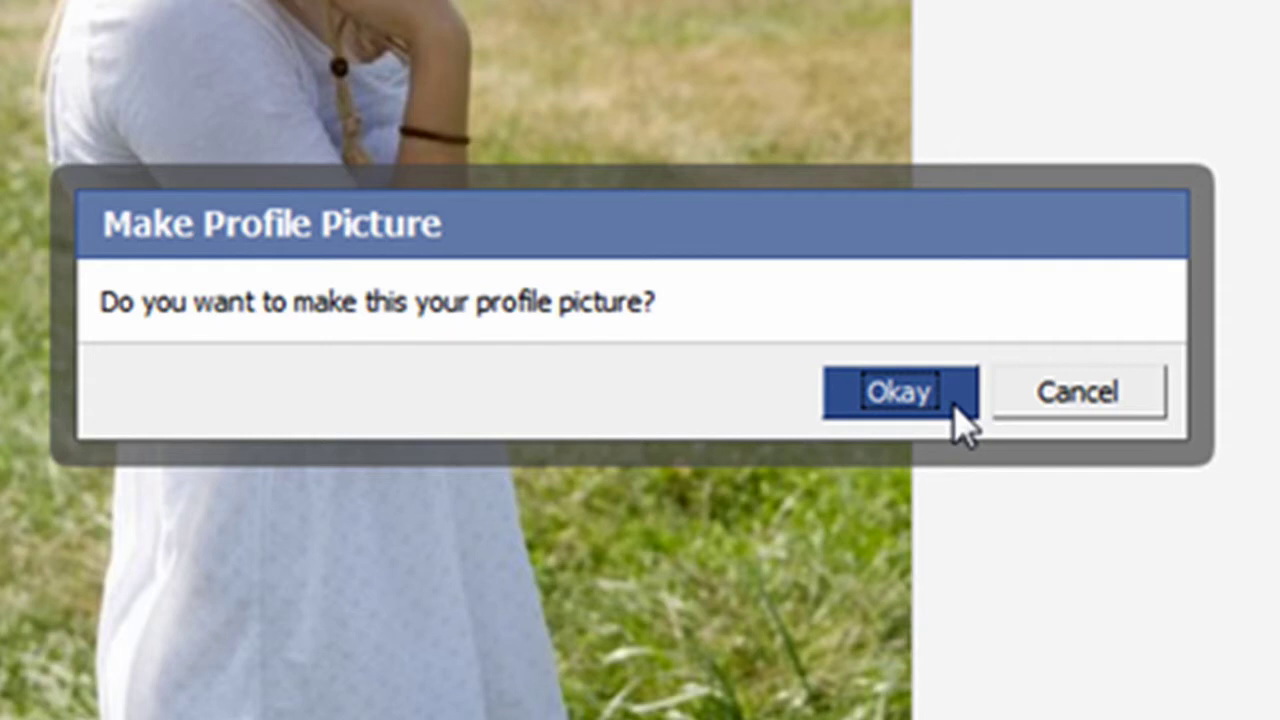
pyautogui.click(962, 412)
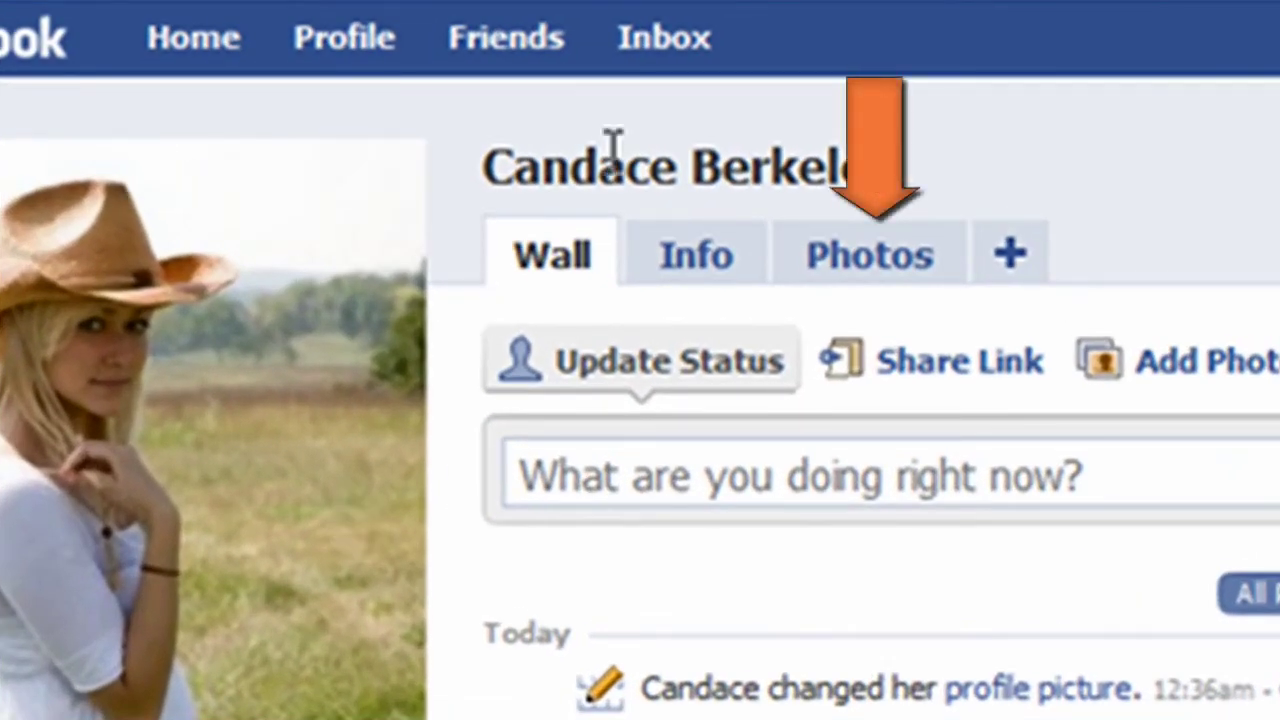
# - Open the Profile Pictures album, now holding the cowboy-hat and fruit-tree photos
pyautogui.click(935, 250)
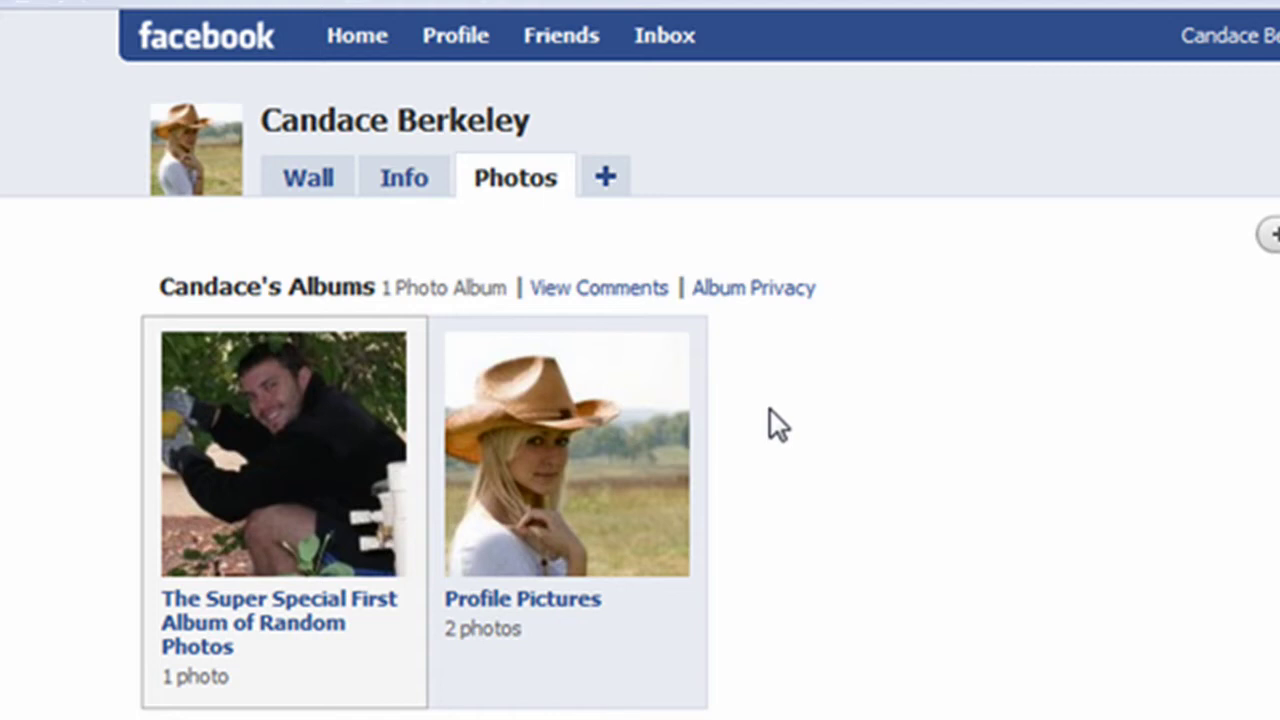
pyautogui.click(646, 480)
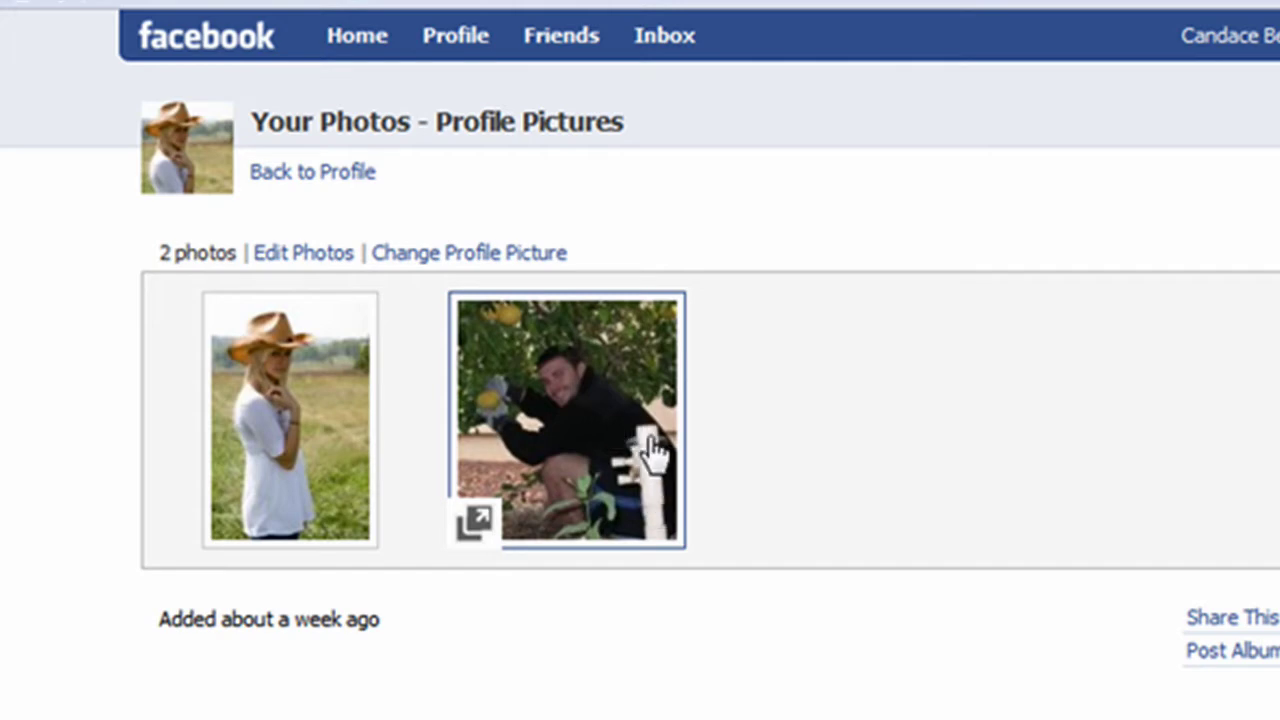
# - Delete the man-under-the-fruit-tree photo from the Profile Pictures album
pyautogui.click(660, 440)
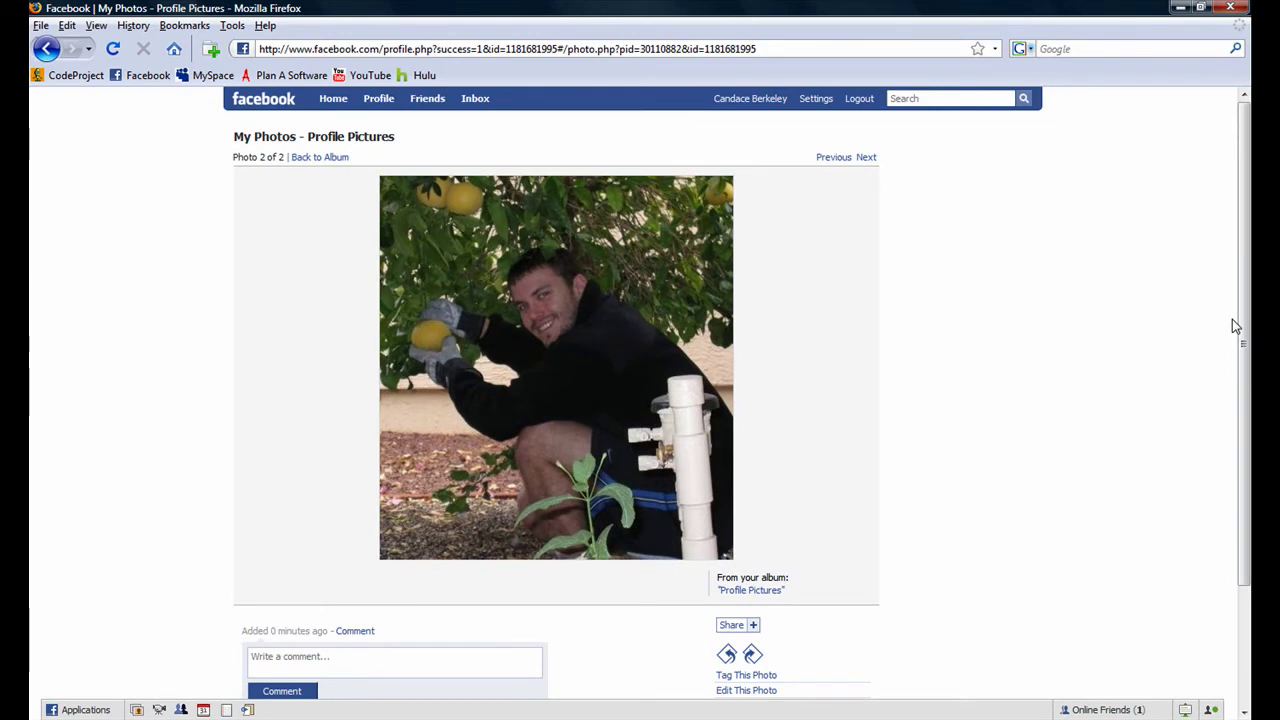
pyautogui.moveTo(1245, 319); pyautogui.dragTo(1246, 425)
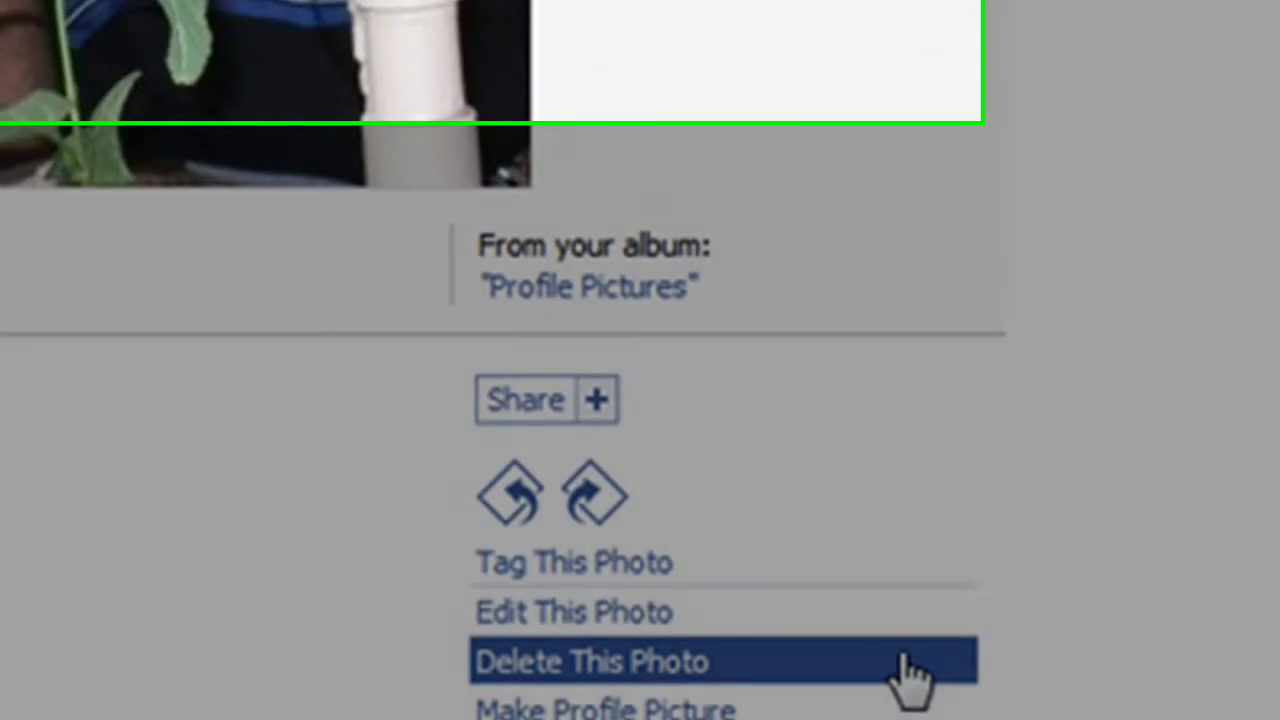
pyautogui.click(905, 676)
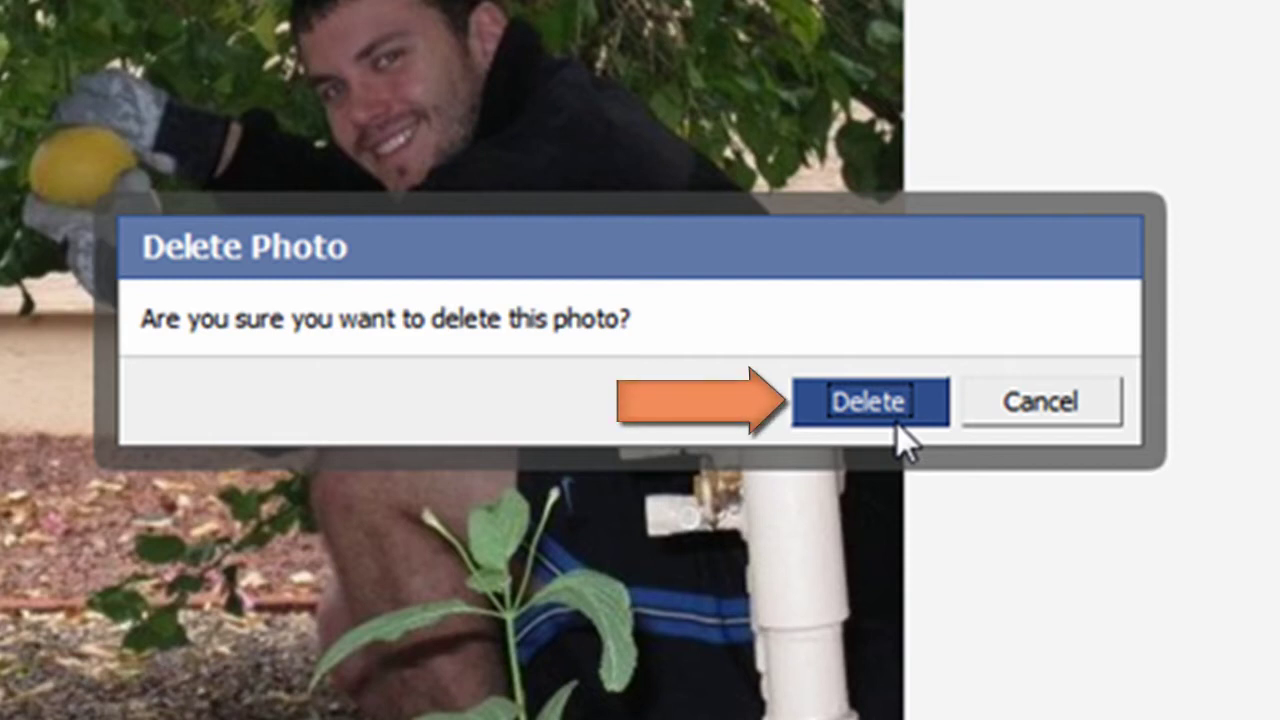
pyautogui.click(868, 402)
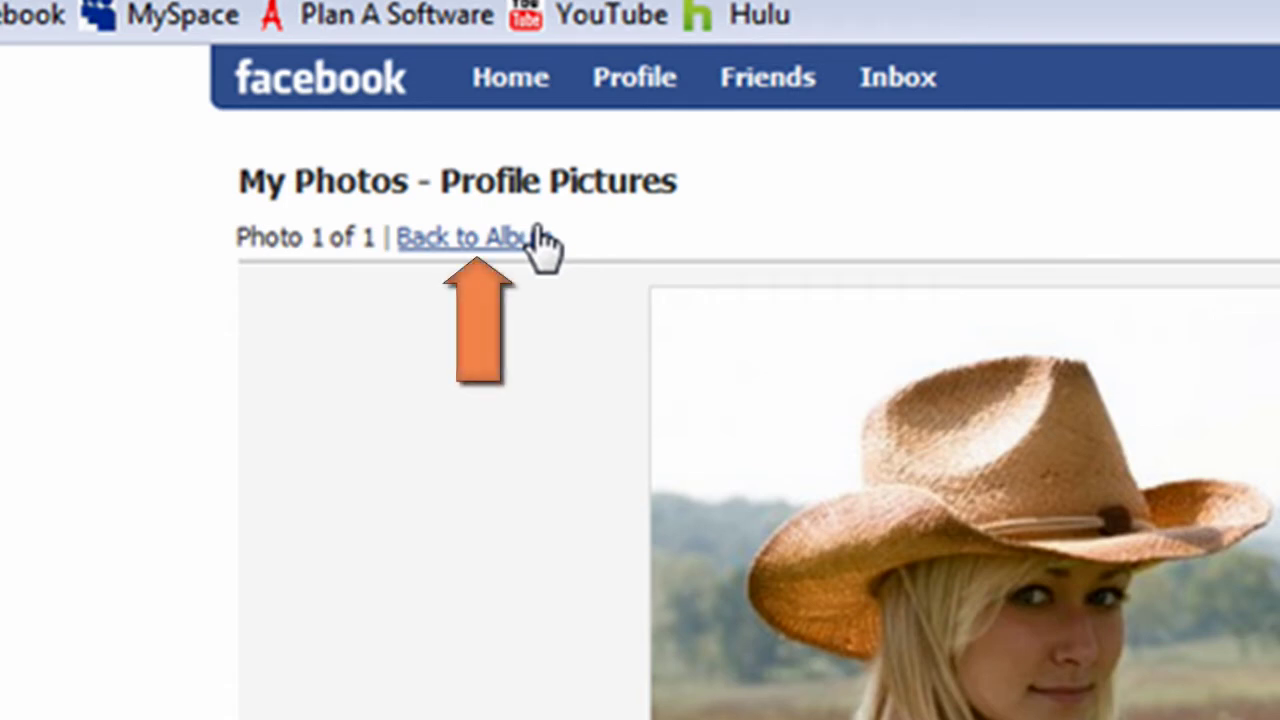
# - Return through the one-photo Profile Pictures album to the profile wall
pyautogui.click(535, 232)
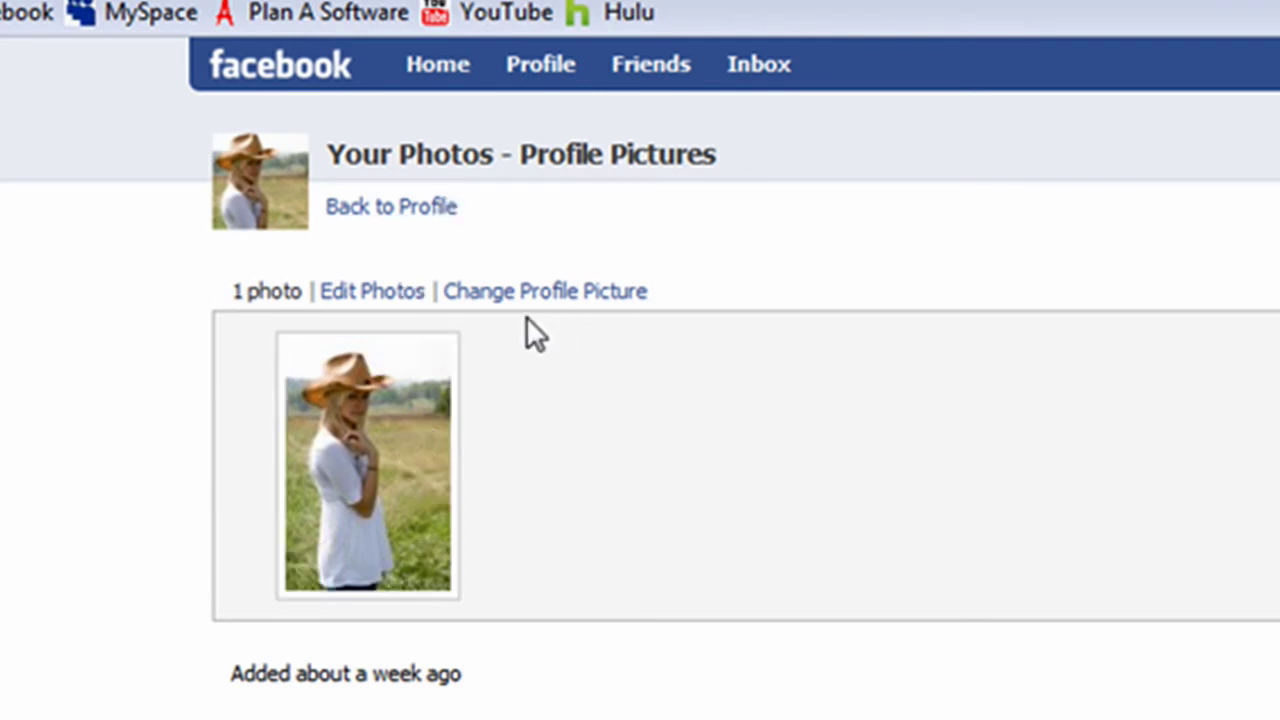
pyautogui.click(421, 213)
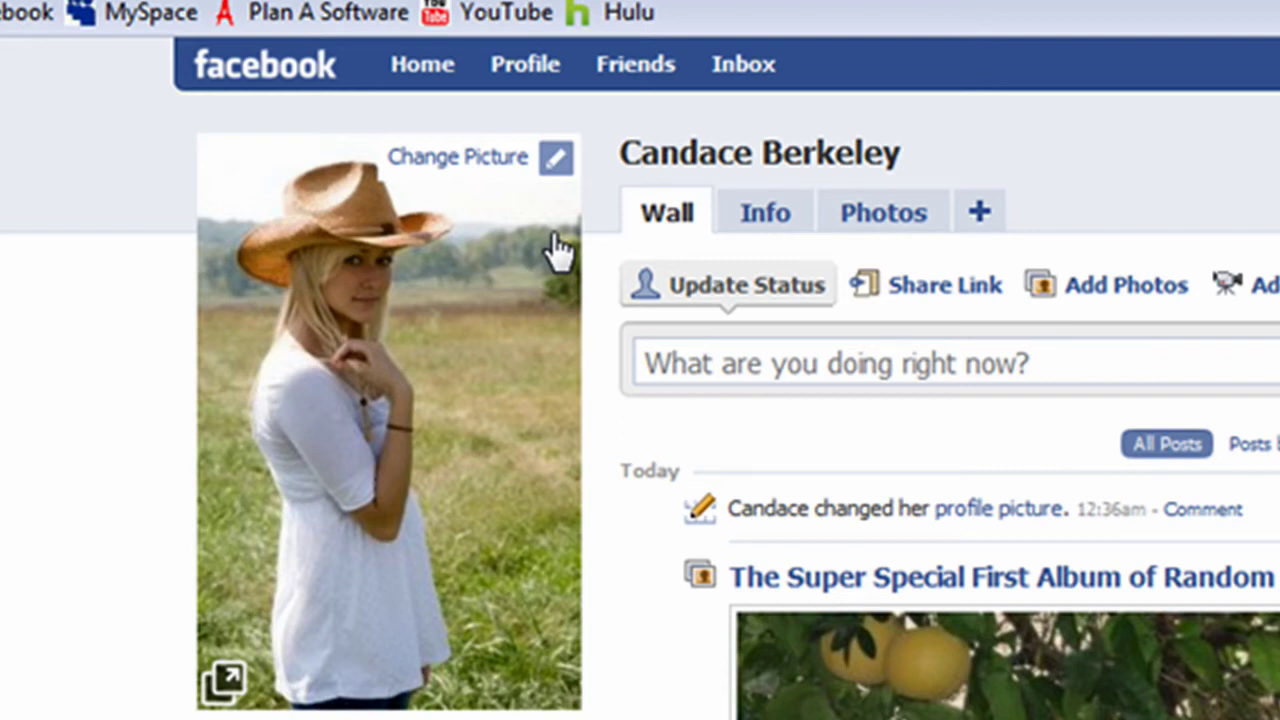
# - Open the Edit Album page for 'The Super Special First Album of Random Photos'
pyautogui.click(937, 222)
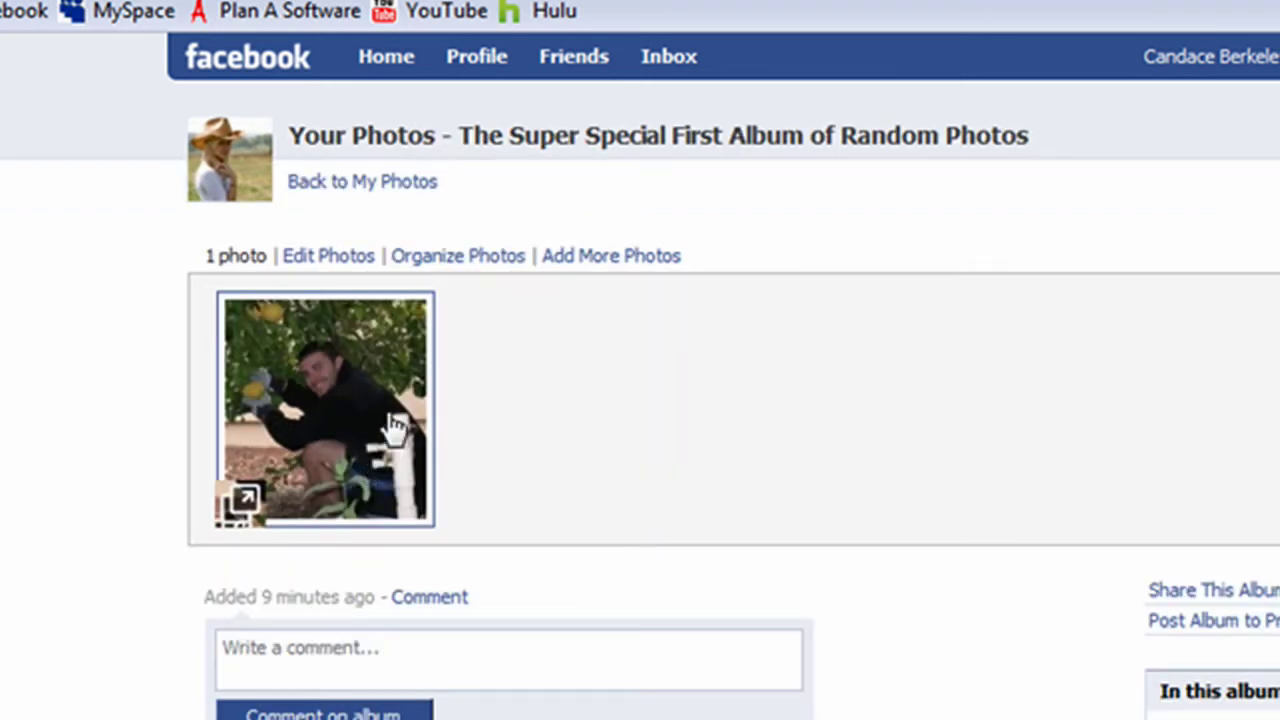
pyautogui.click(360, 262)
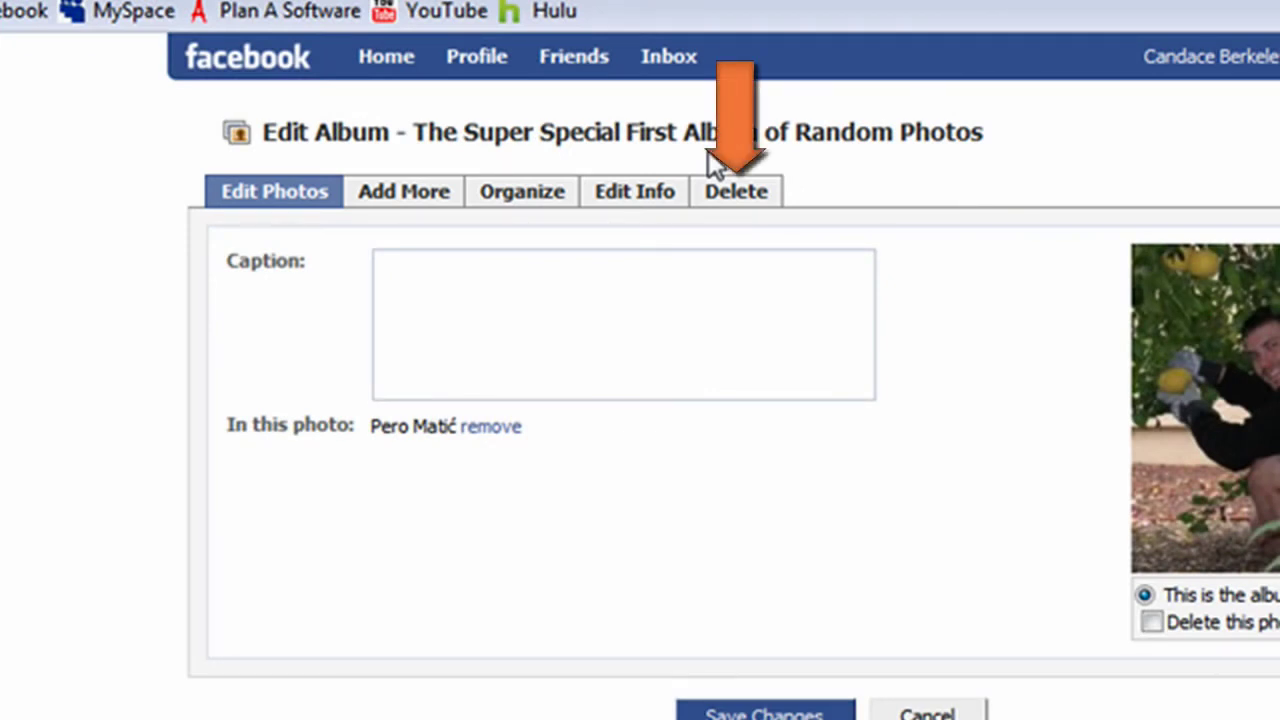
# - Delete 'The Super Special First Album of Random Photos' and return to the profile wall
pyautogui.click(759, 196)
pyautogui.click(760, 195)
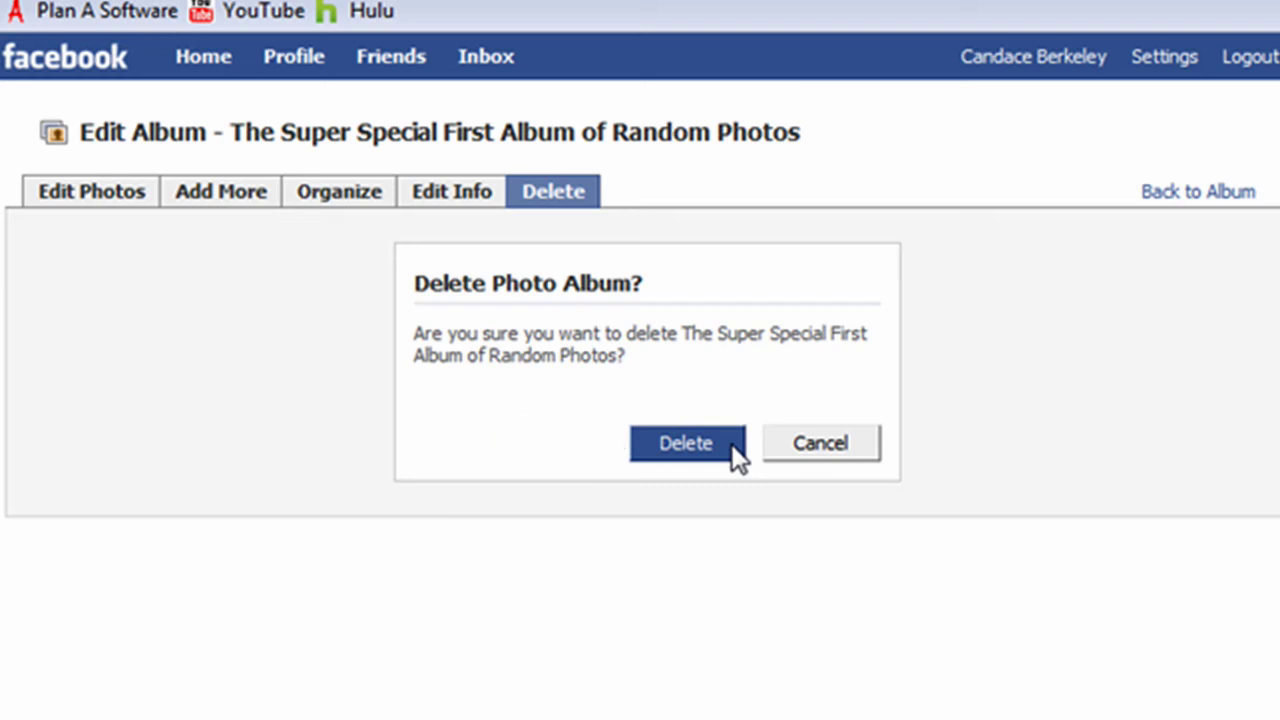
pyautogui.click(731, 445)
pyautogui.click(310, 66)
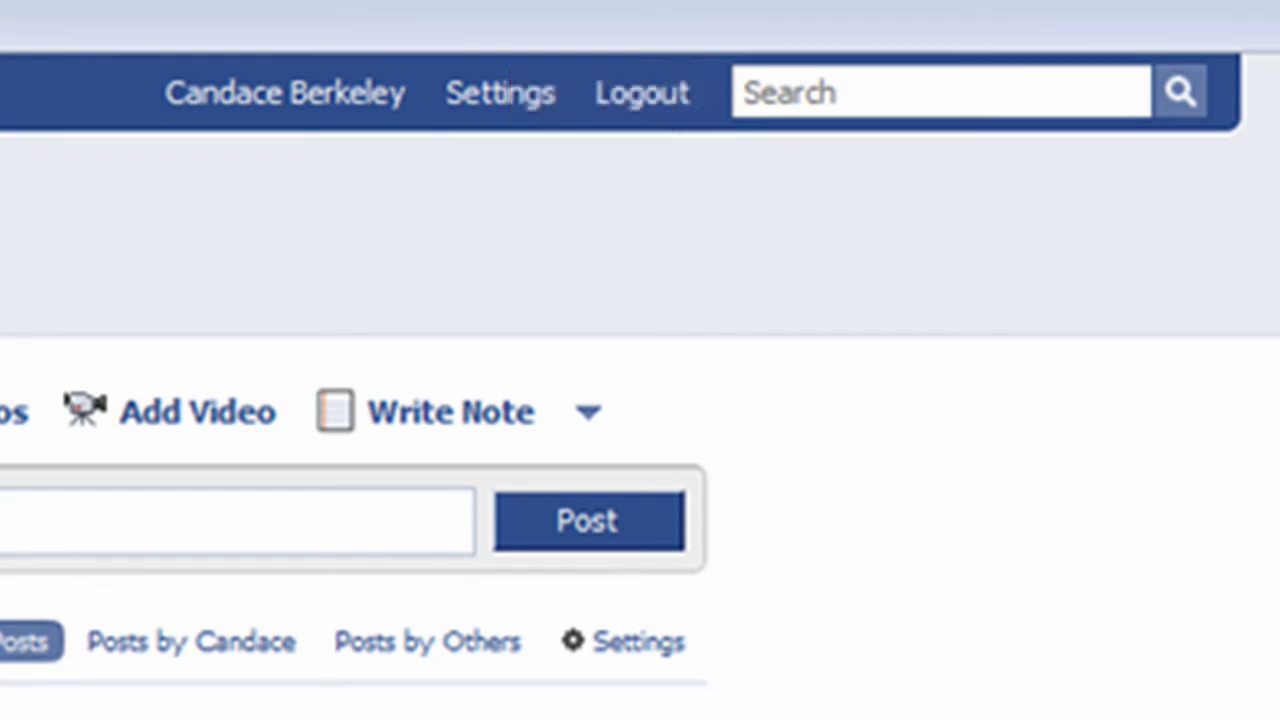
# - Run a Facebook-wide search for 'bumper' to list all matching results
pyautogui.click(986, 94)
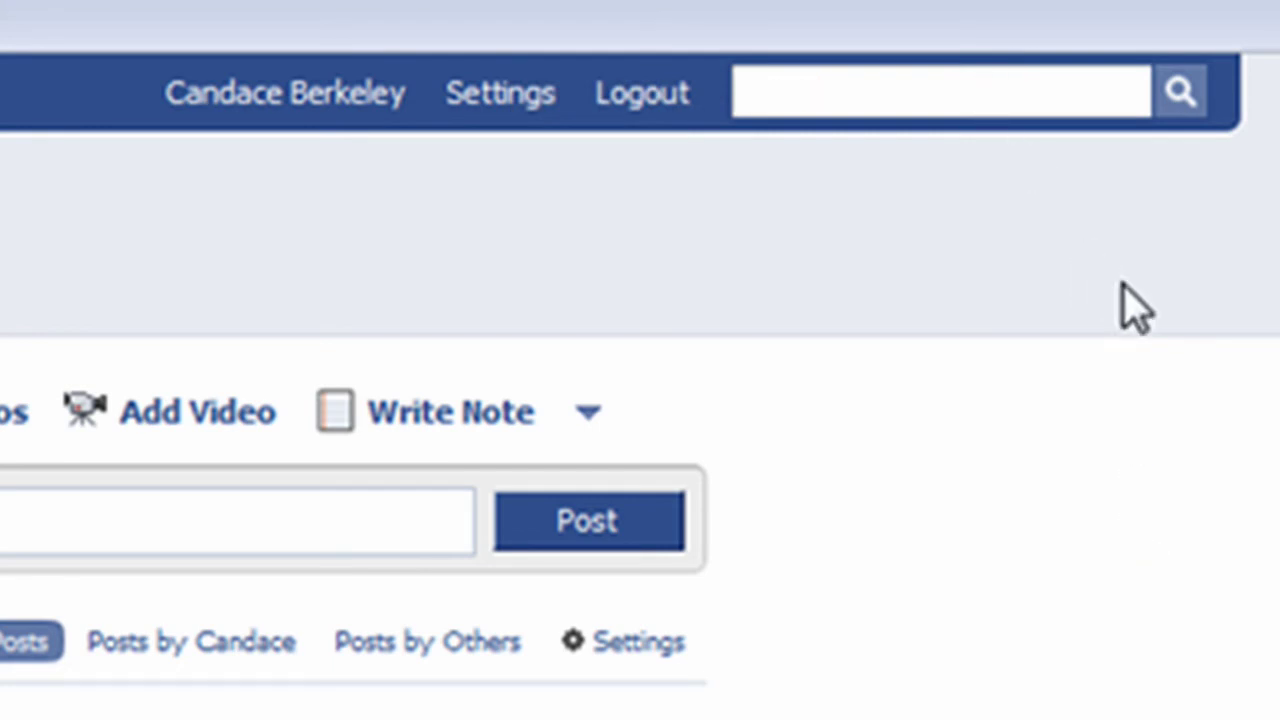
pyautogui.write('bumper')
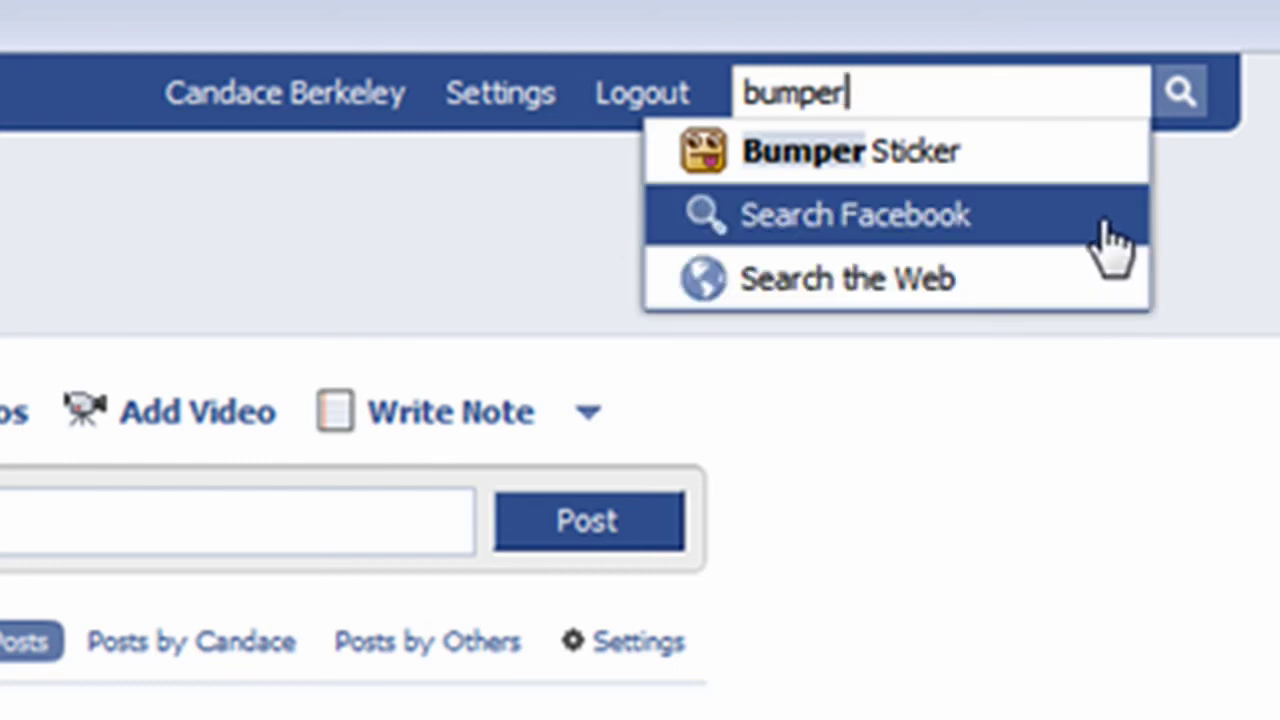
pyautogui.click(1112, 245)
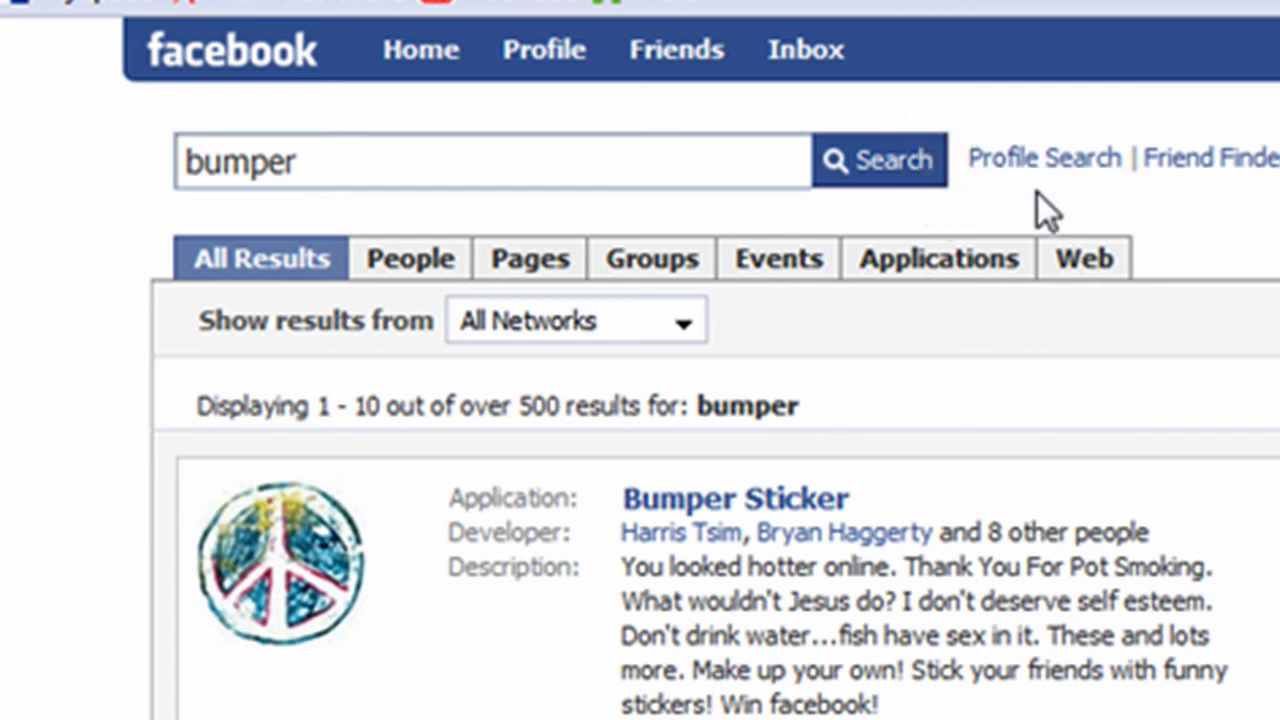
pyautogui.click(1006, 266)
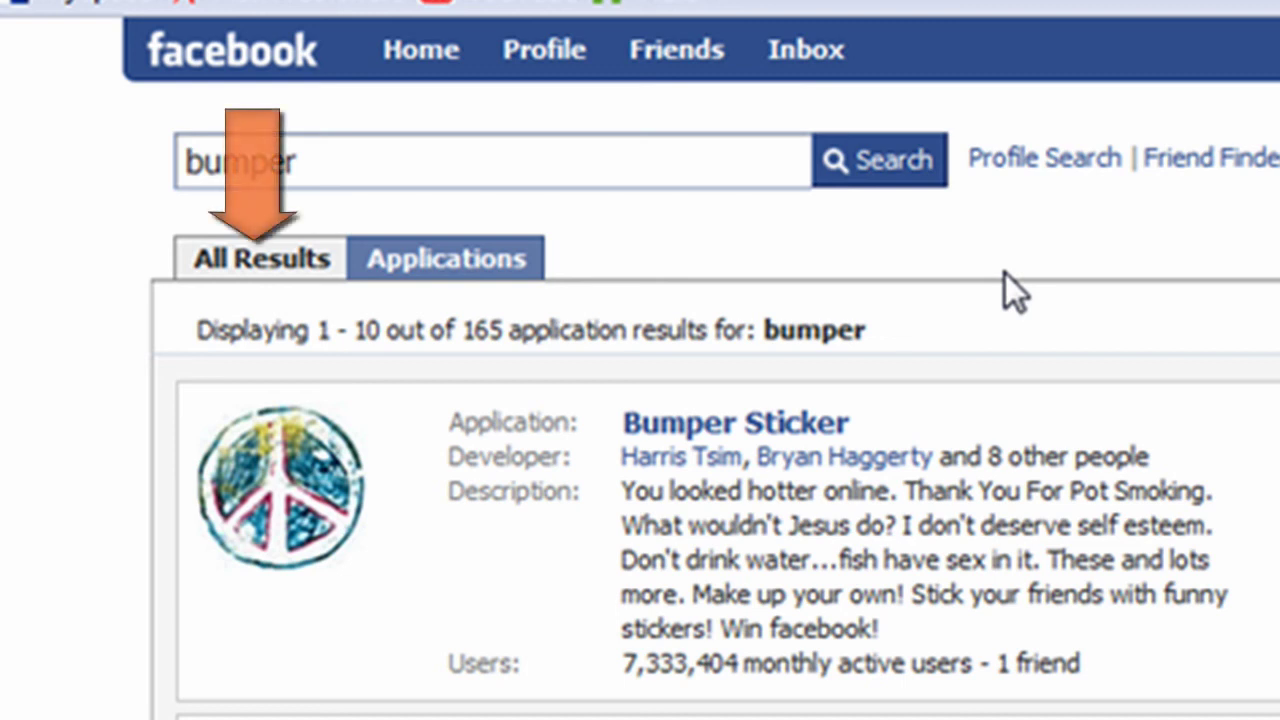
pyautogui.click(306, 256)
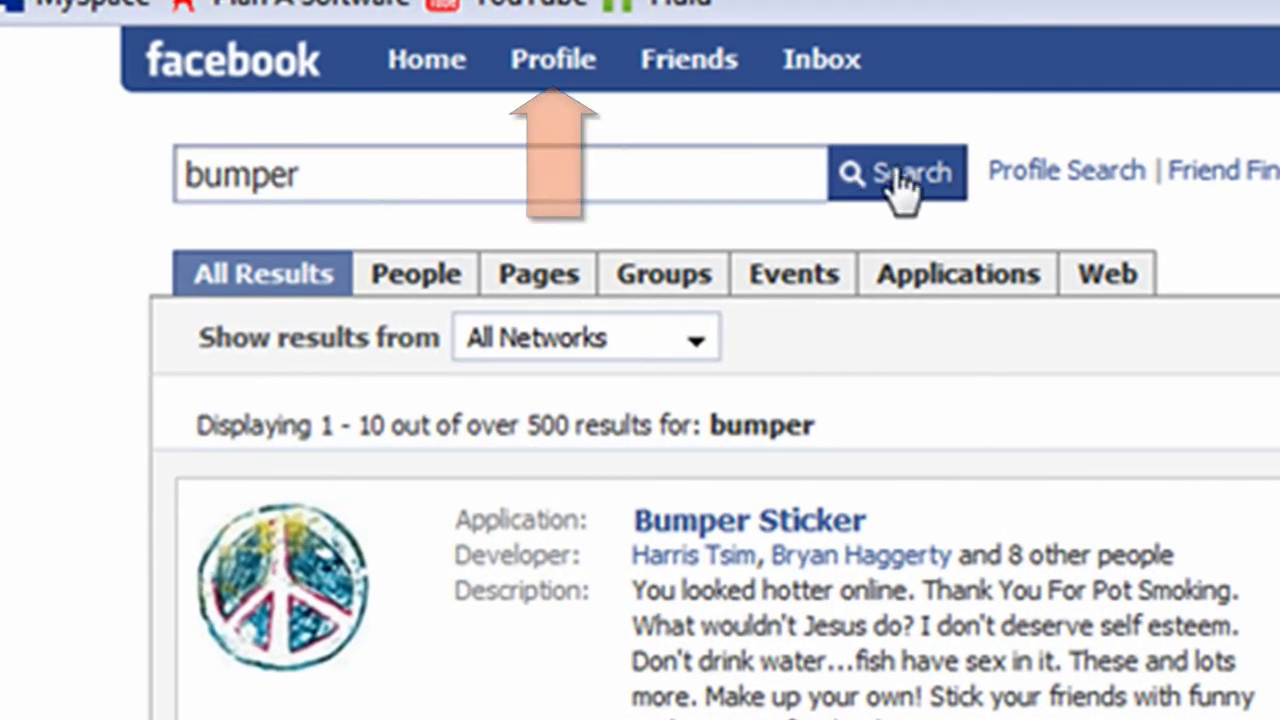
# - Go back to the profile page from the 'bumper' search results
pyautogui.click(580, 88)
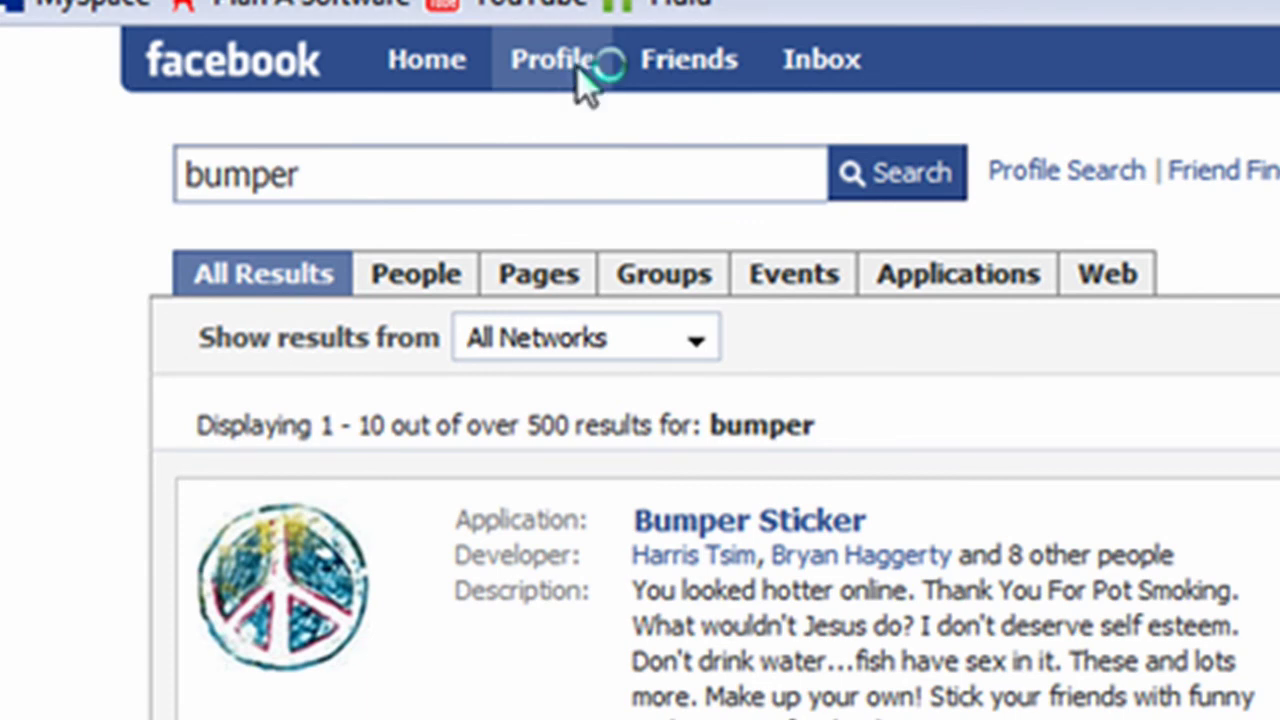